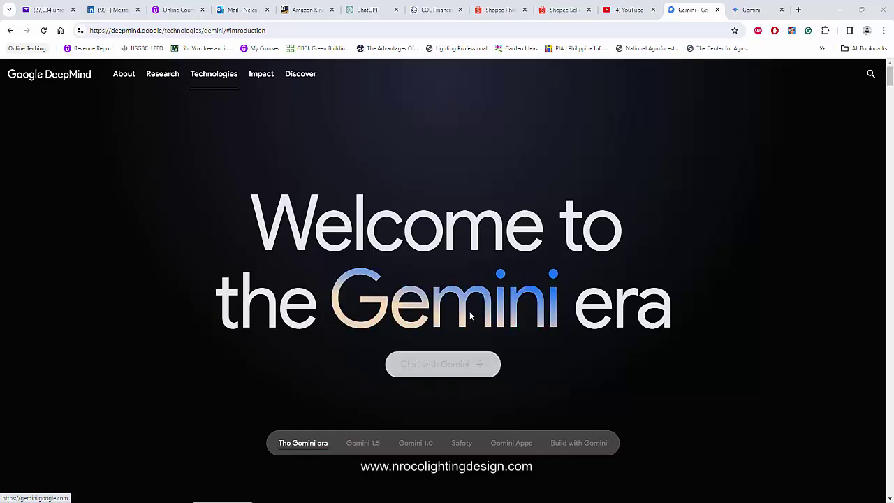
Step: Switch to the Gemini chat tab and scroll to the facade luminaire suggestions, such as linear LED fixtures
{"action": "left_click", "coordinate": [751, 8]}
{"action": "scroll", "coordinate": [273, 205], "scroll_direction": "up", "scroll_amount": 3}
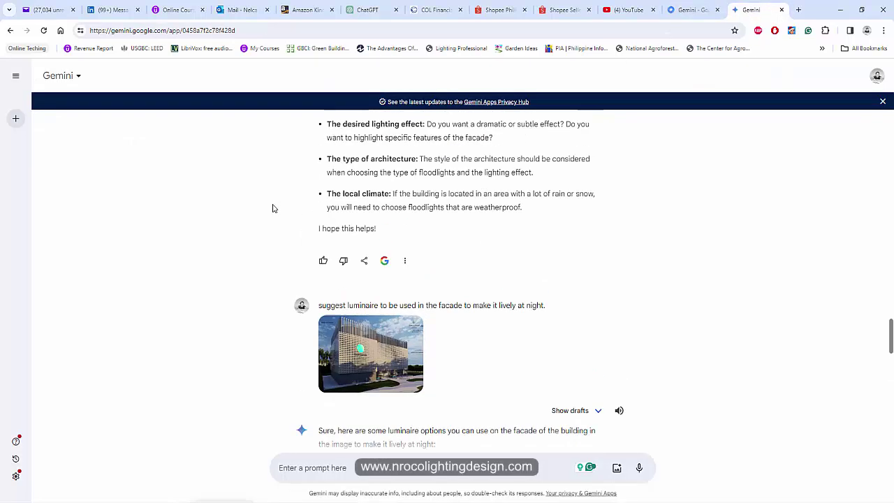
{"action": "scroll", "coordinate": [254, 218], "scroll_direction": "down", "scroll_amount": 3}
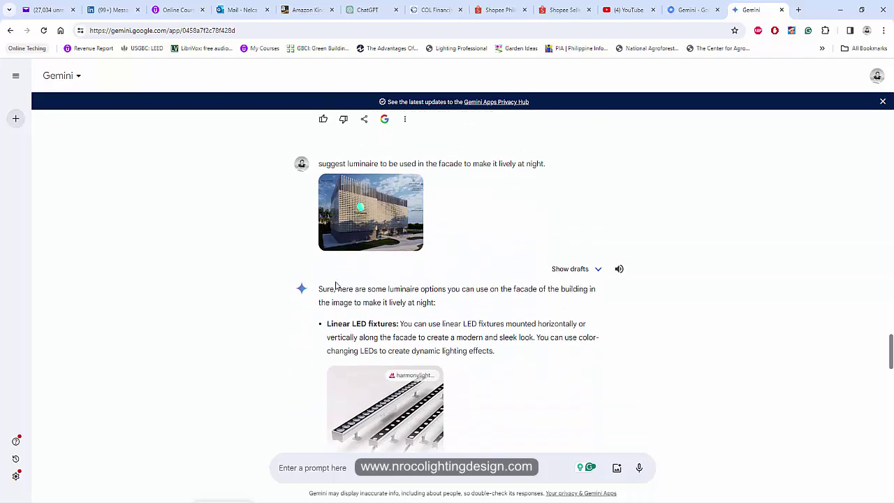
Step: View the captured facade rendering in Snipping Tool, then return to the Gemini chat
{"action": "left_click", "coordinate": [472, 475]}
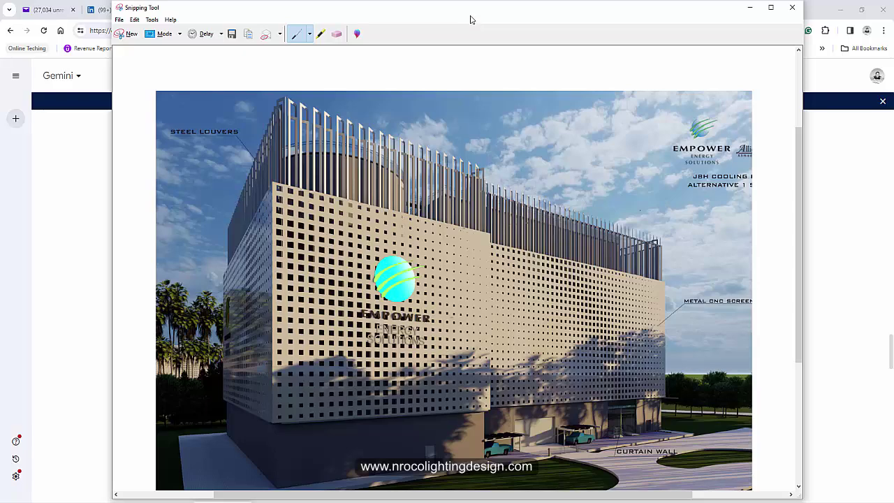
{"action": "left_click_drag", "start_coordinate": [426, 17], "coordinate": [418, 20]}
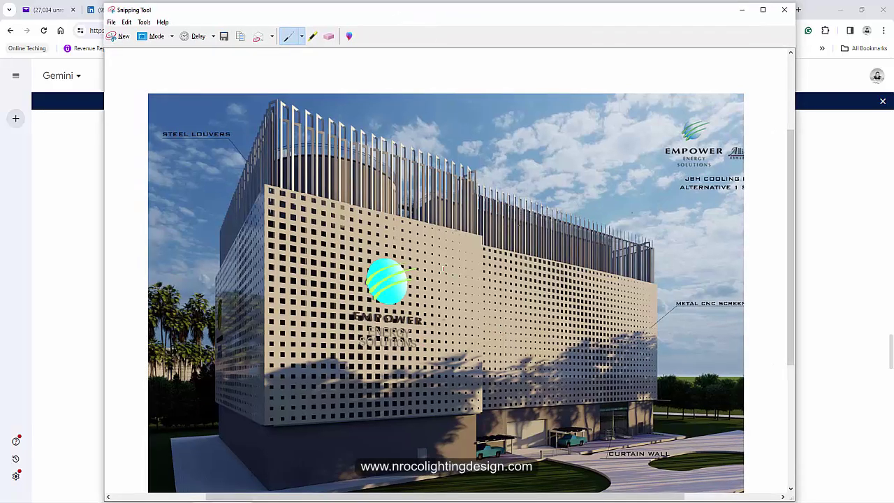
{"action": "left_click", "coordinate": [817, 234]}
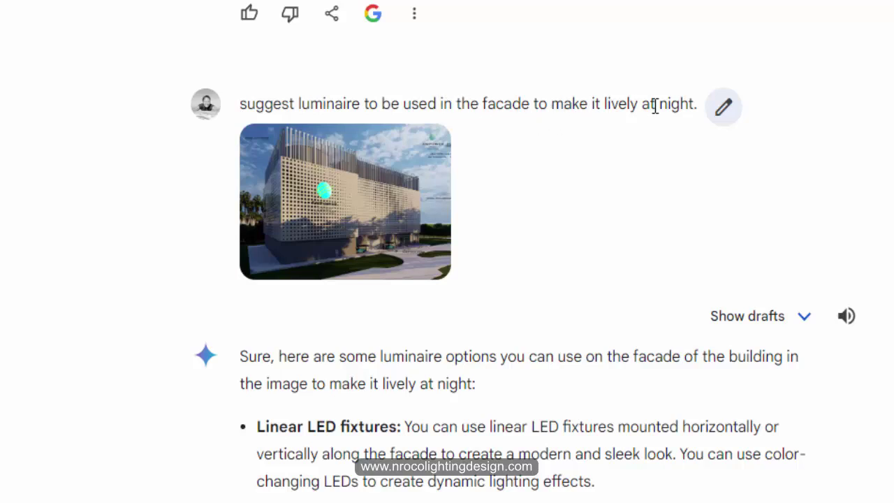
{"action": "scroll", "coordinate": [736, 242], "scroll_direction": "up", "scroll_amount": 3}
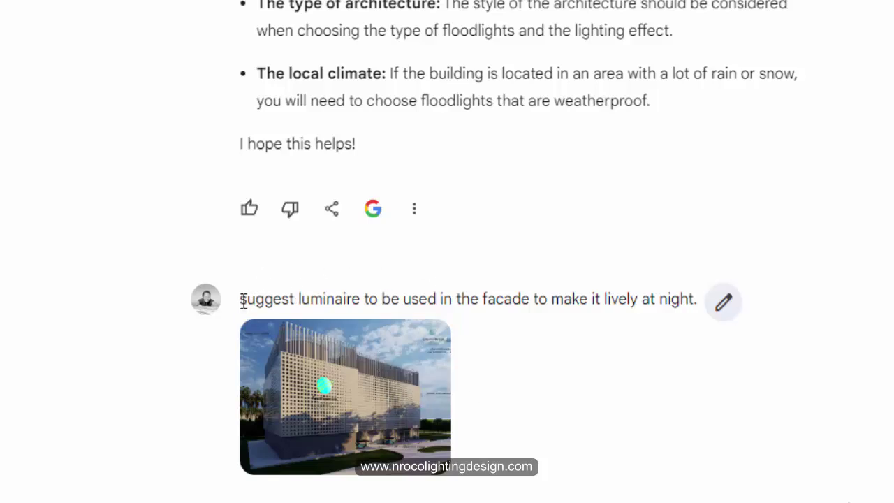
{"action": "left_click_drag", "start_coordinate": [243, 301], "coordinate": [523, 482]}
{"action": "left_click", "coordinate": [524, 482]}
{"action": "scroll", "coordinate": [235, 423], "scroll_direction": "down", "scroll_amount": 3}
{"action": "scroll", "coordinate": [334, 391], "scroll_direction": "down", "scroll_amount": 3}
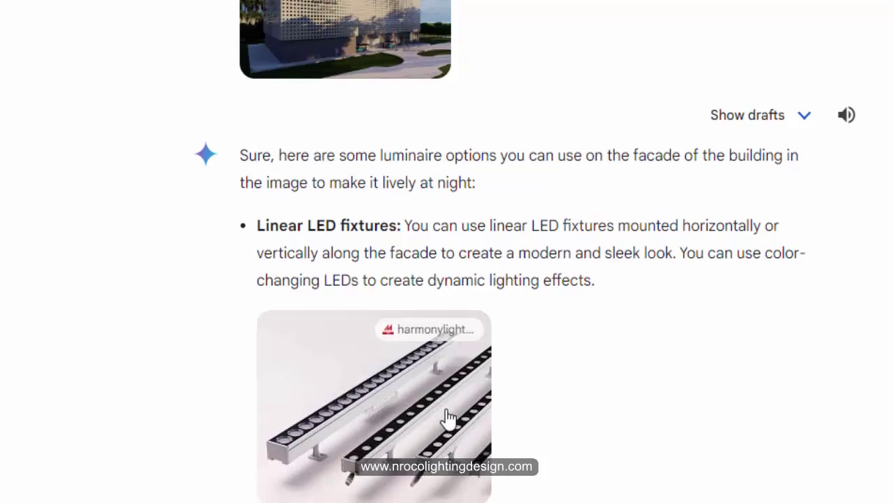
{"action": "scroll", "coordinate": [449, 421], "scroll_direction": "down", "scroll_amount": 6}
{"action": "scroll", "coordinate": [495, 418], "scroll_direction": "down", "scroll_amount": 9}
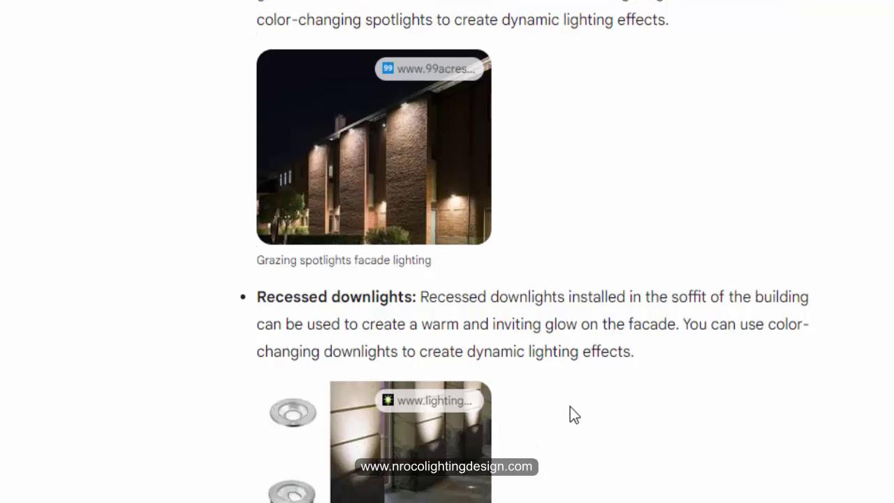
{"action": "scroll", "coordinate": [581, 411], "scroll_direction": "down", "scroll_amount": 2}
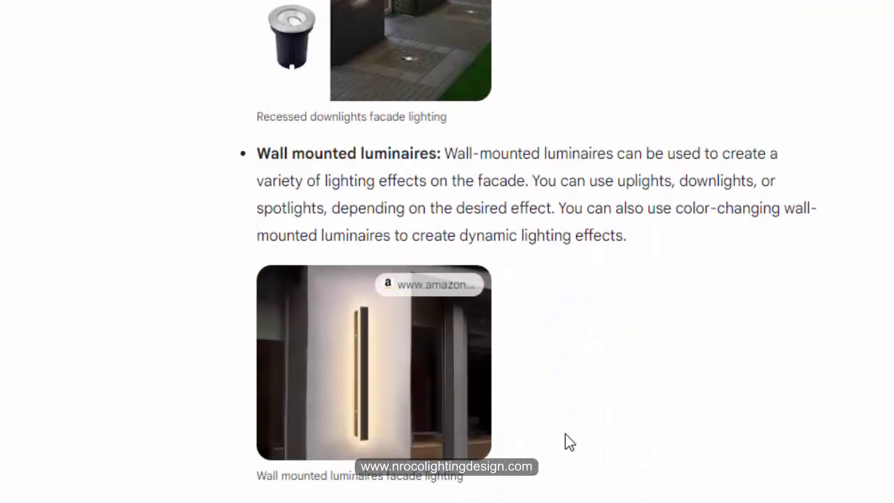
{"action": "scroll", "coordinate": [555, 437], "scroll_direction": "down", "scroll_amount": 5}
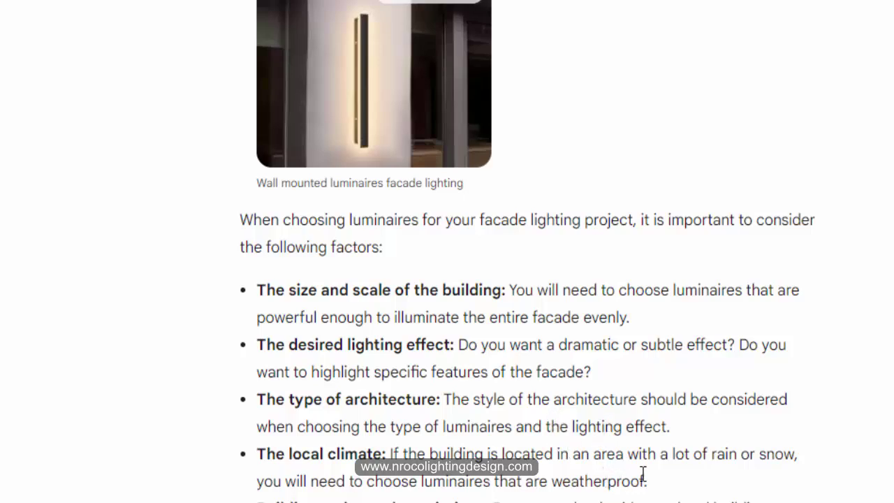
{"action": "scroll", "coordinate": [642, 475], "scroll_direction": "up", "scroll_amount": 6}
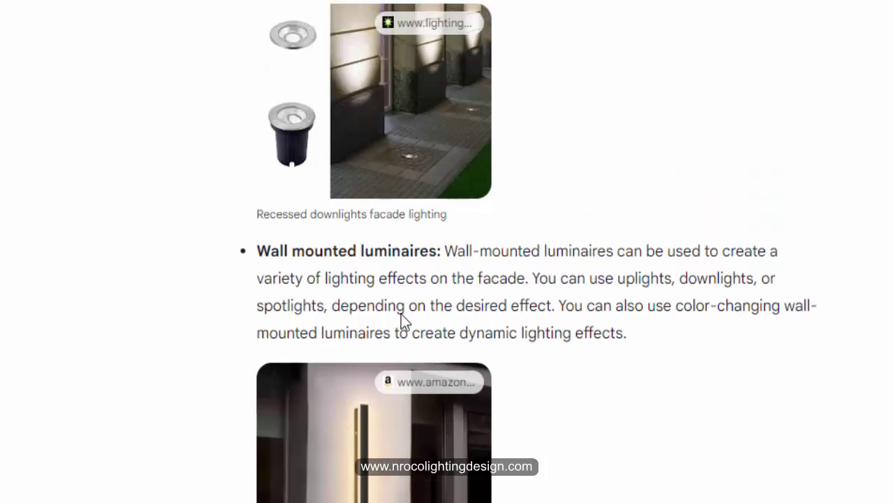
{"action": "scroll", "coordinate": [403, 323], "scroll_direction": "up", "scroll_amount": 2}
{"action": "left_click_drag", "start_coordinate": [631, 430], "coordinate": [455, 354]}
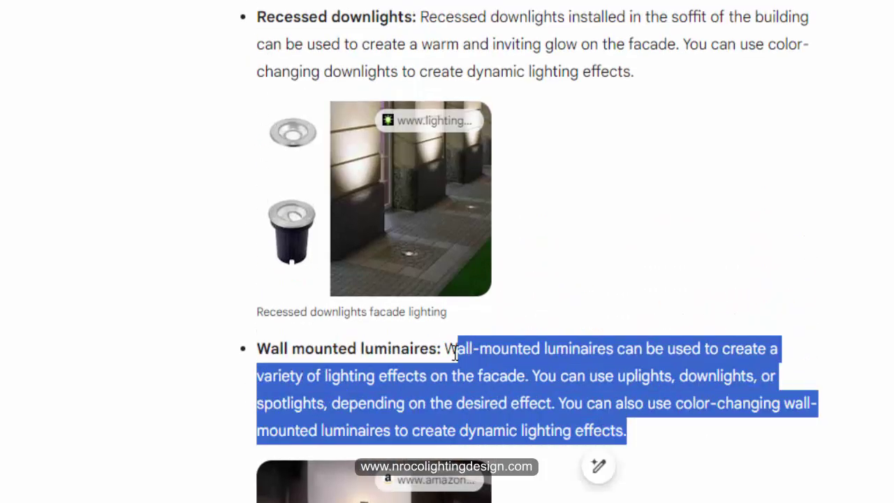
{"action": "scroll", "coordinate": [669, 341], "scroll_direction": "up", "scroll_amount": 8}
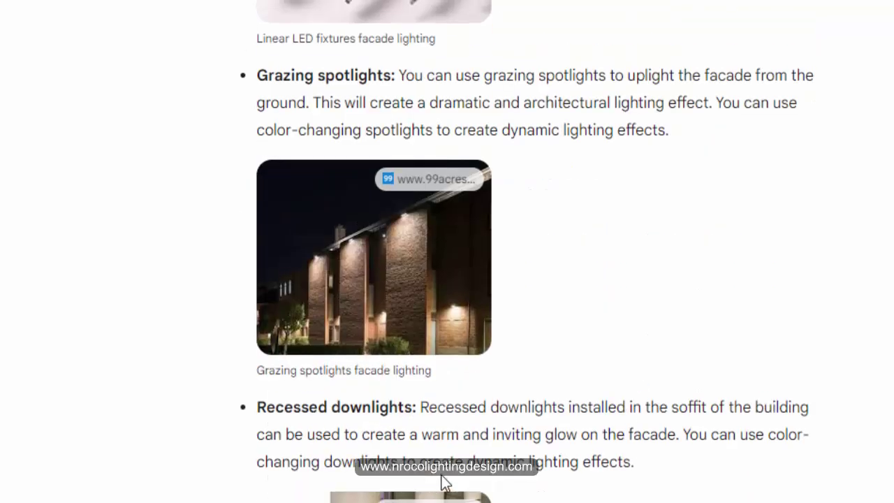
{"action": "scroll", "coordinate": [472, 435], "scroll_direction": "up", "scroll_amount": 3}
{"action": "scroll", "coordinate": [493, 314], "scroll_direction": "up", "scroll_amount": 4}
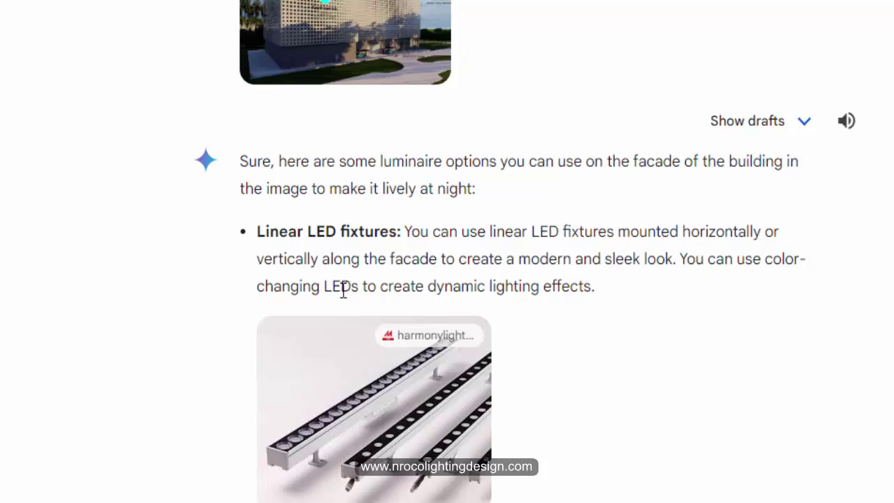
{"action": "scroll", "coordinate": [500, 285], "scroll_direction": "down", "scroll_amount": 2}
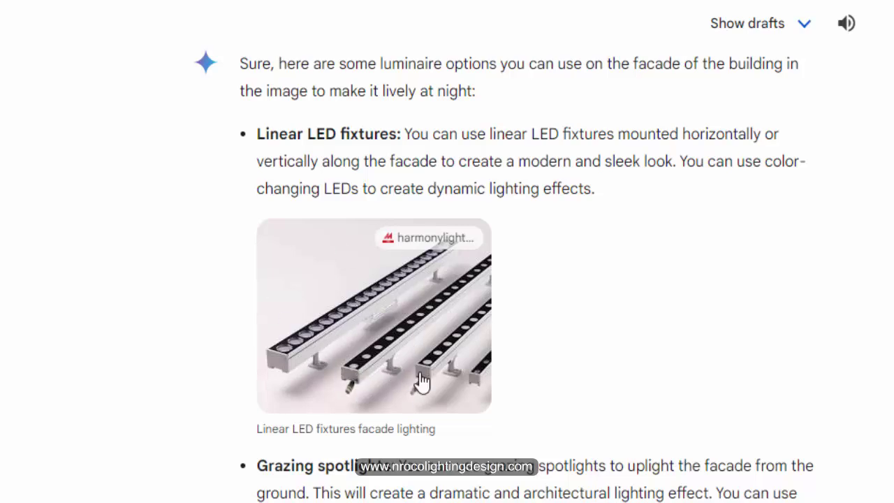
{"action": "scroll", "coordinate": [479, 389], "scroll_direction": "down", "scroll_amount": 4}
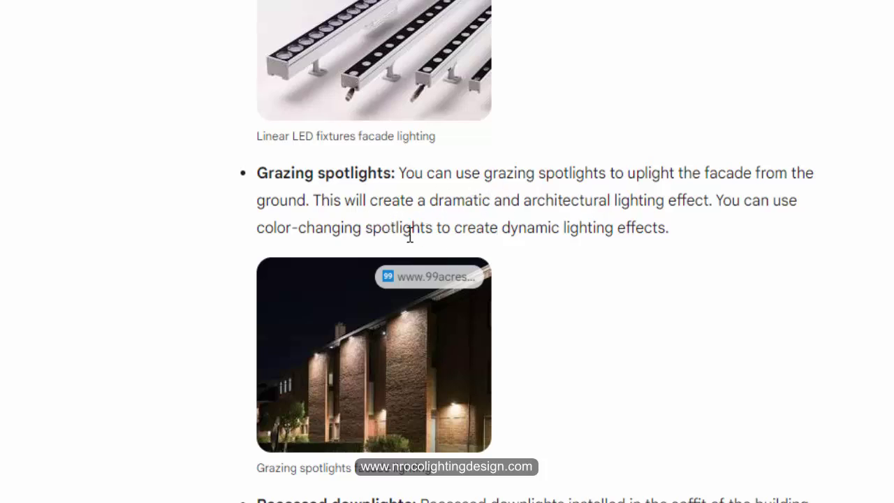
{"action": "scroll", "coordinate": [398, 425], "scroll_direction": "down", "scroll_amount": 4}
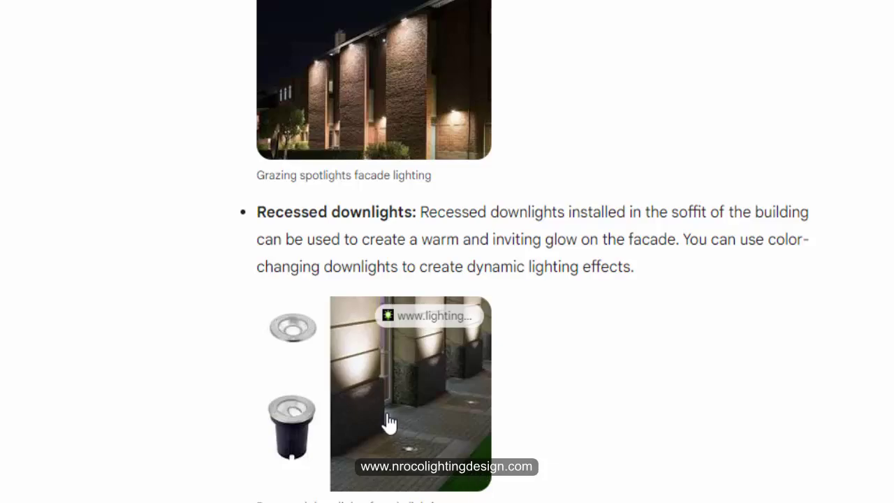
{"action": "scroll", "coordinate": [394, 416], "scroll_direction": "up", "scroll_amount": 8}
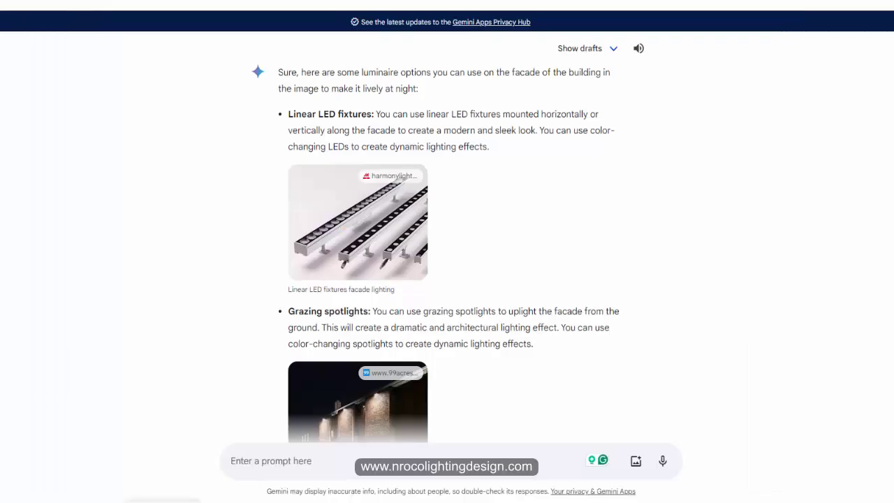
{"action": "scroll", "coordinate": [431, 398], "scroll_direction": "down", "scroll_amount": 5}
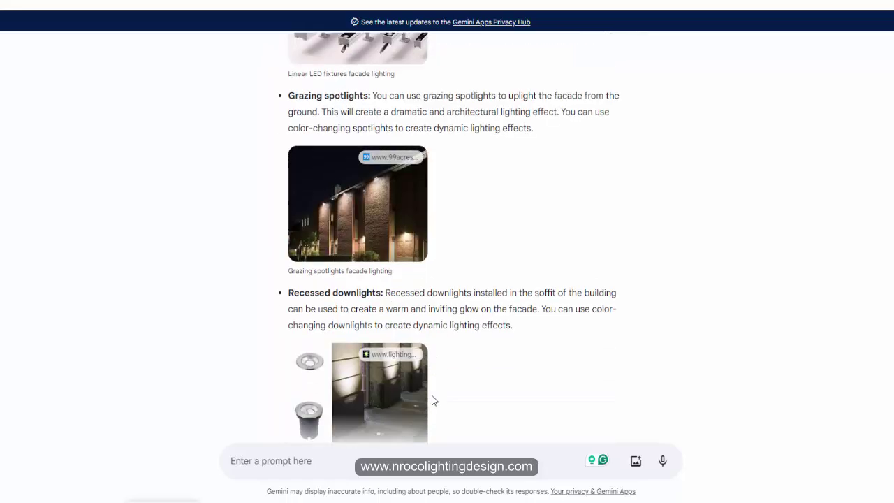
{"action": "left_click_drag", "start_coordinate": [431, 399], "coordinate": [432, 382]}
{"action": "scroll", "coordinate": [478, 394], "scroll_direction": "down", "scroll_amount": 5}
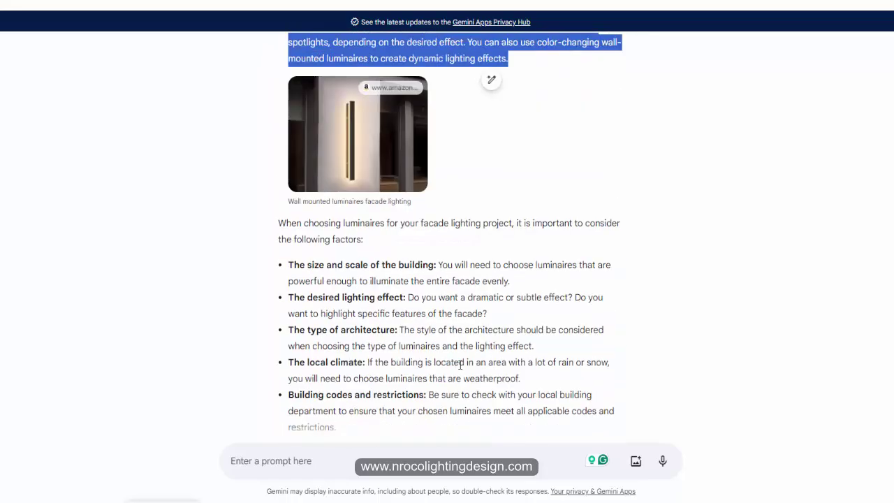
{"action": "left_click", "coordinate": [620, 287]}
{"action": "scroll", "coordinate": [437, 401], "scroll_direction": "down", "scroll_amount": 2}
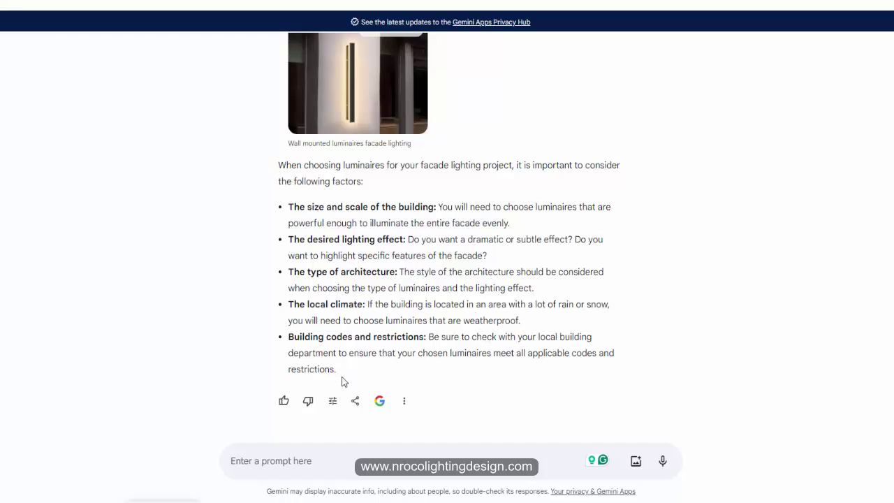
{"action": "scroll", "coordinate": [341, 376], "scroll_direction": "up", "scroll_amount": 2}
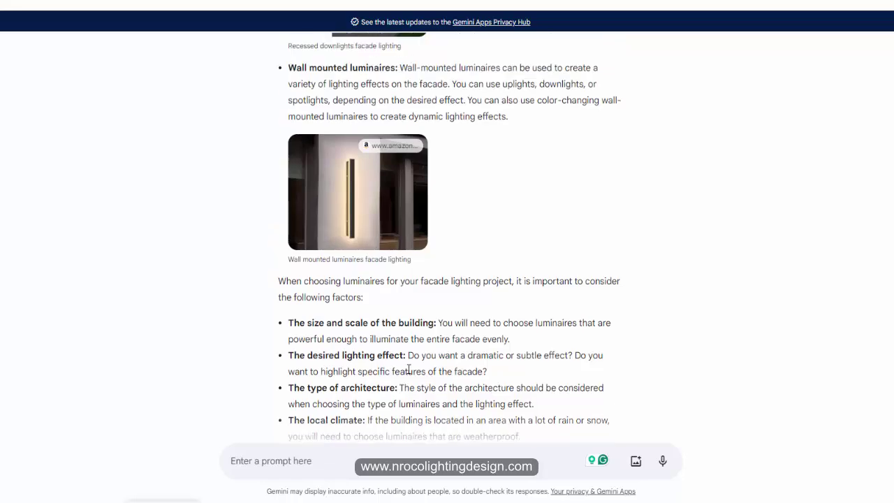
{"action": "left_click_drag", "start_coordinate": [427, 375], "coordinate": [393, 375]}
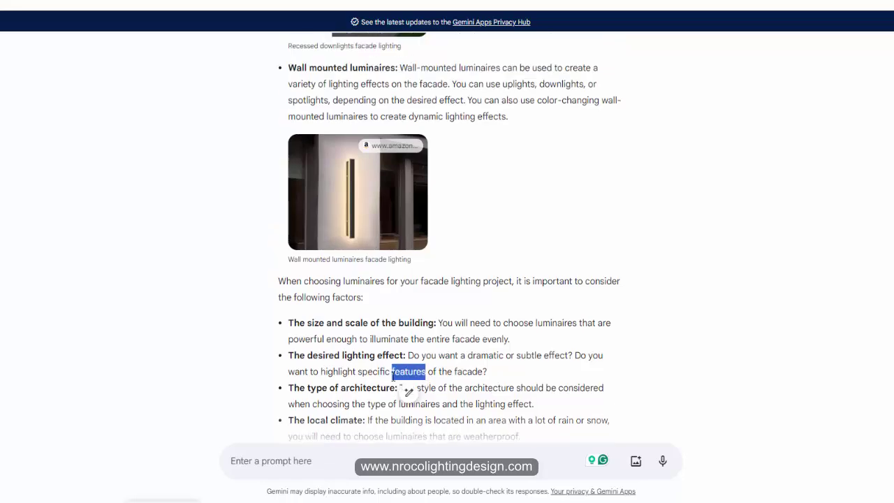
{"action": "left_click", "coordinate": [558, 375]}
{"action": "scroll", "coordinate": [559, 356], "scroll_direction": "up", "scroll_amount": 6}
{"action": "scroll", "coordinate": [544, 352], "scroll_direction": "up", "scroll_amount": 6}
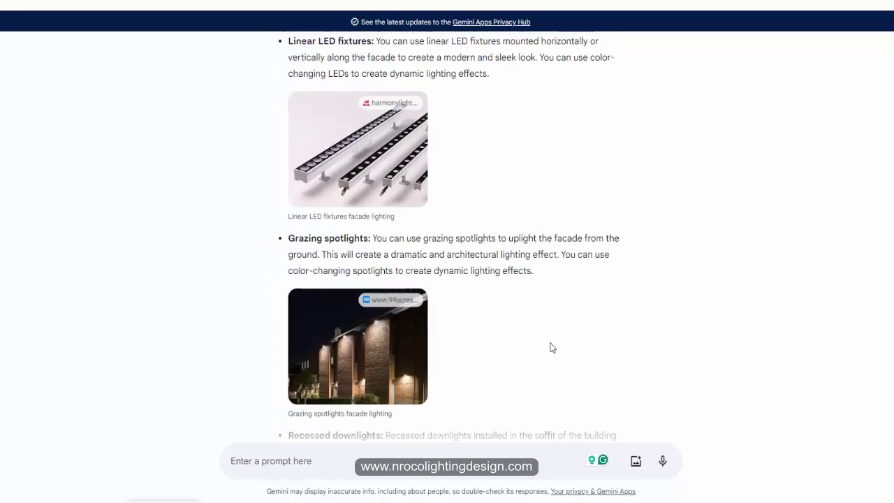
{"action": "scroll", "coordinate": [546, 341], "scroll_direction": "down", "scroll_amount": 15}
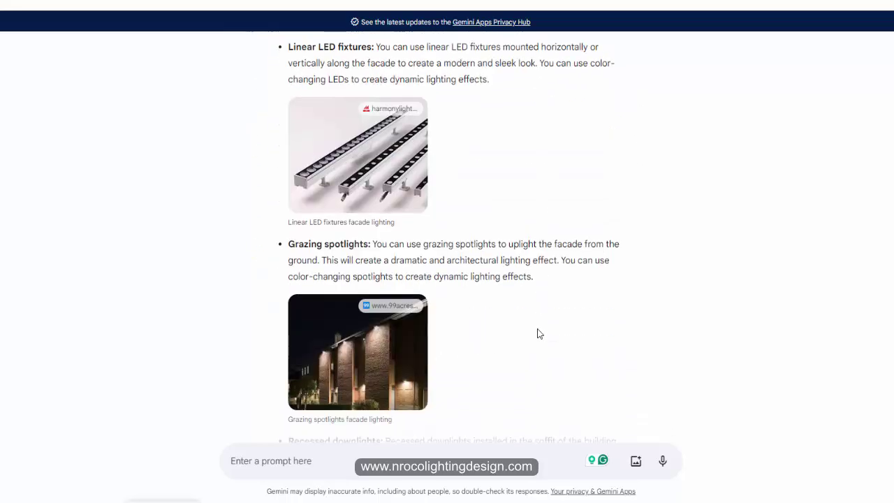
{"action": "scroll", "coordinate": [449, 413], "scroll_direction": "up", "scroll_amount": 1}
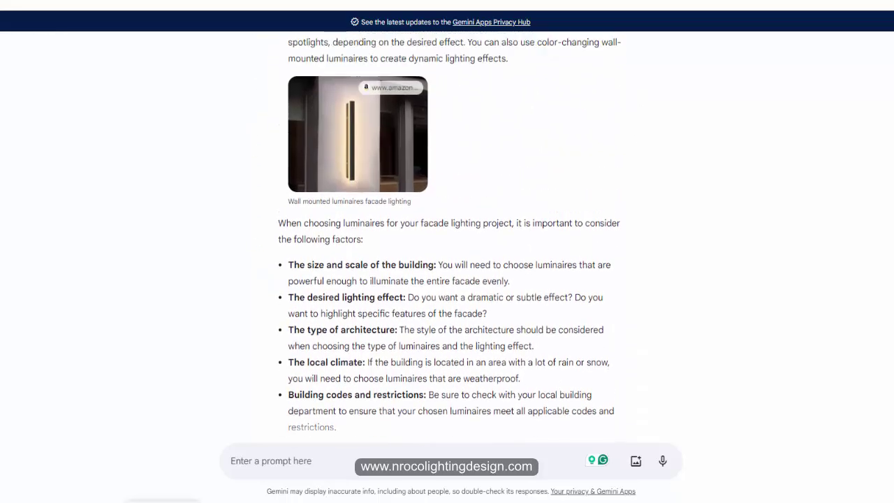
Step: Upload the 'facade' image file as an attachment to a new Gemini prompt
{"action": "left_click", "coordinate": [632, 468]}
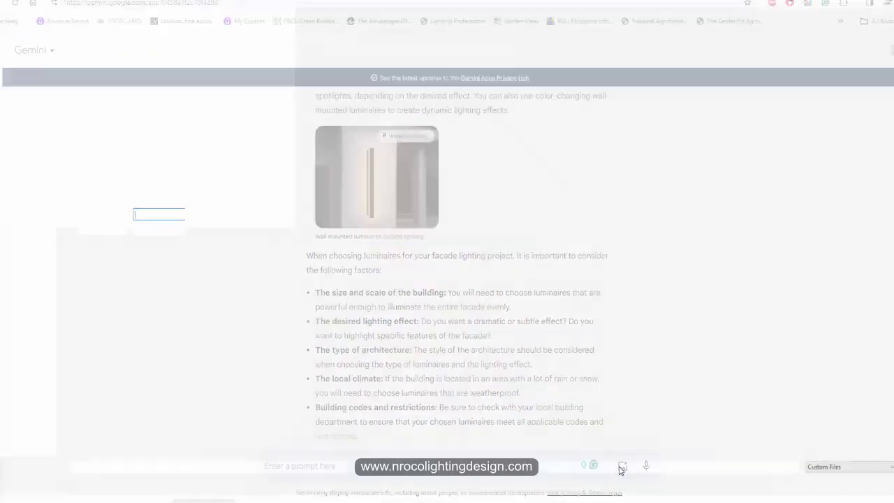
{"action": "scroll", "coordinate": [541, 314], "scroll_direction": "down", "scroll_amount": 5}
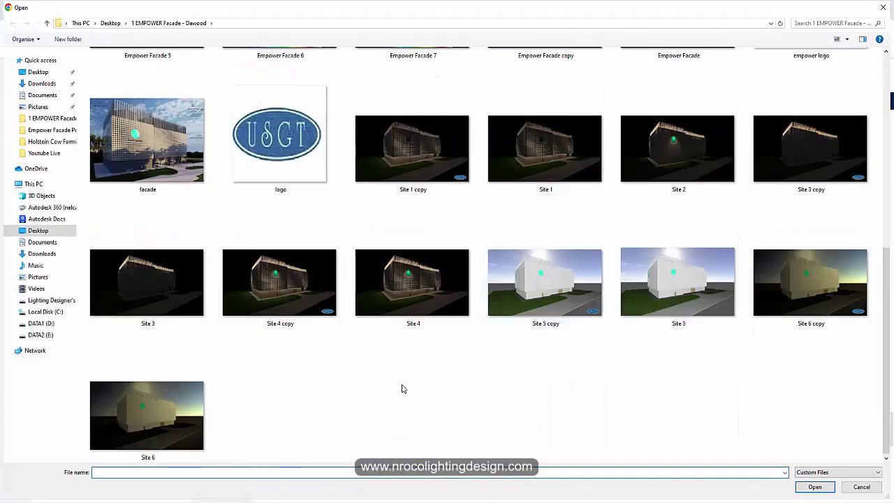
{"action": "scroll", "coordinate": [402, 388], "scroll_direction": "up", "scroll_amount": 5}
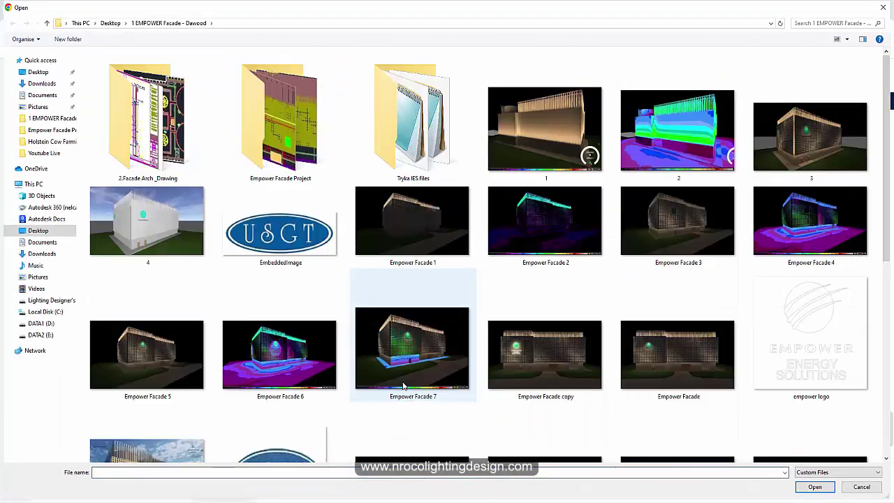
{"action": "scroll", "coordinate": [402, 388], "scroll_direction": "down", "scroll_amount": 5}
{"action": "left_click", "coordinate": [146, 238]}
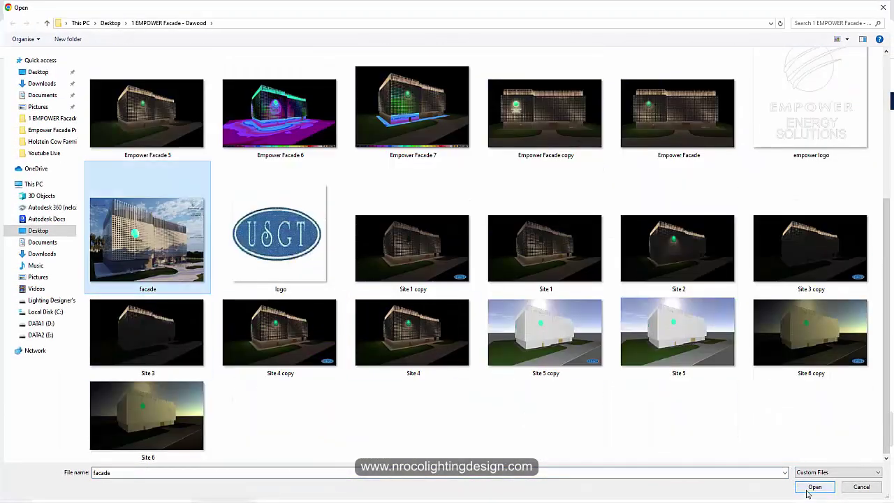
{"action": "left_click", "coordinate": [812, 486]}
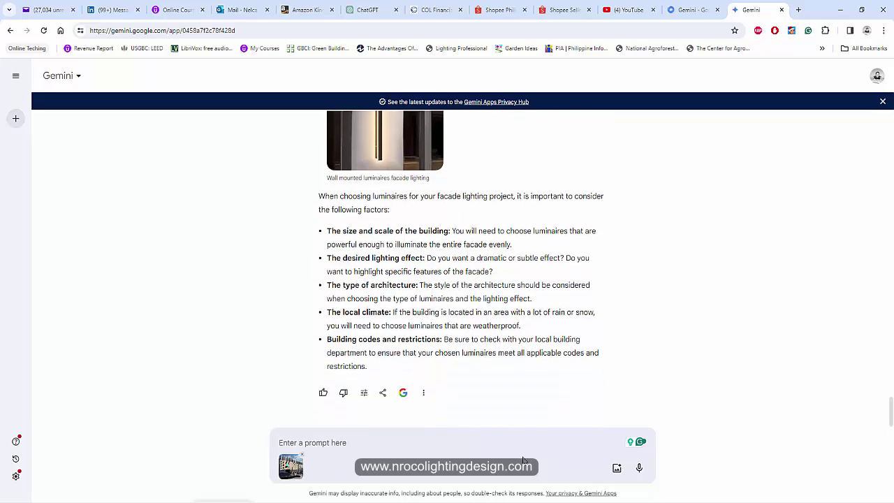
Step: Send 'please suggest luminaire to highlight this facade and make it lively at night.' with the image
{"action": "type", "text": "please suggest"}
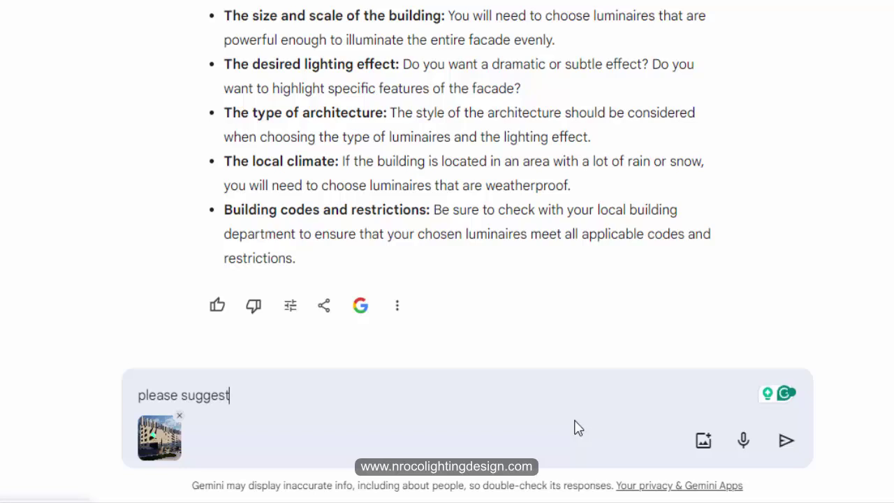
{"action": "type", "text": "lu"}
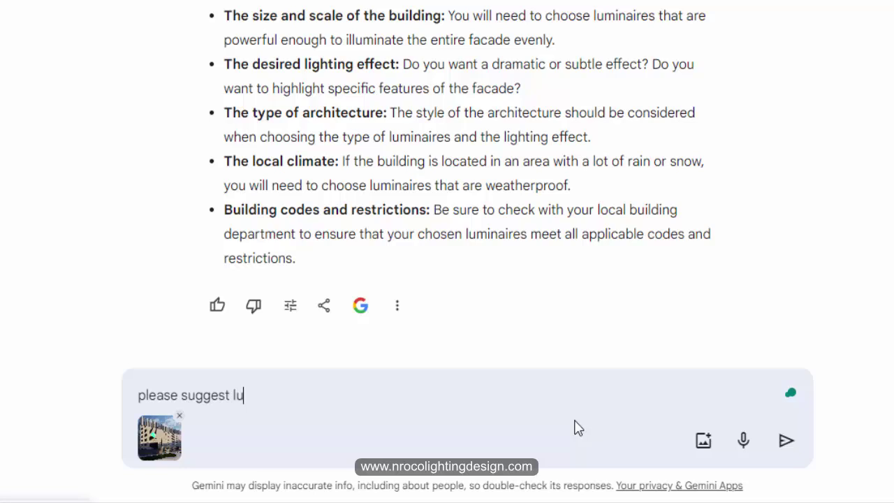
{"action": "type", "text": "minaire to highligh"}
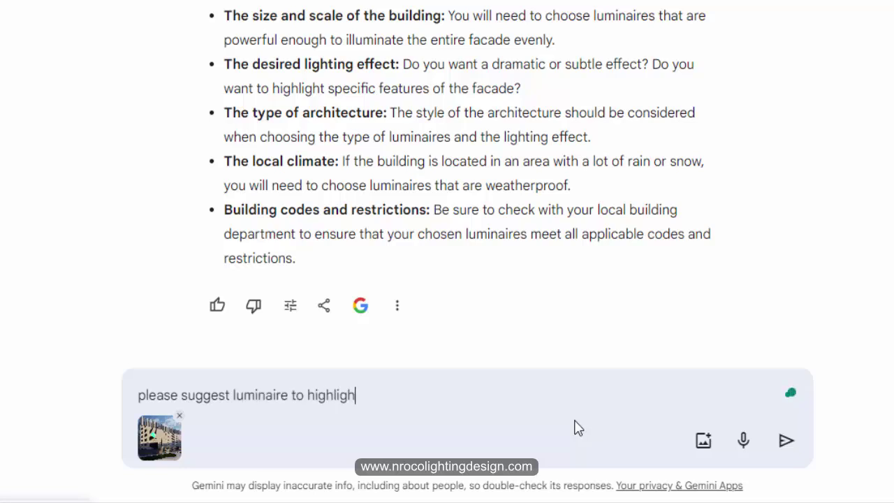
{"action": "type", "text": "t this facade and make i"}
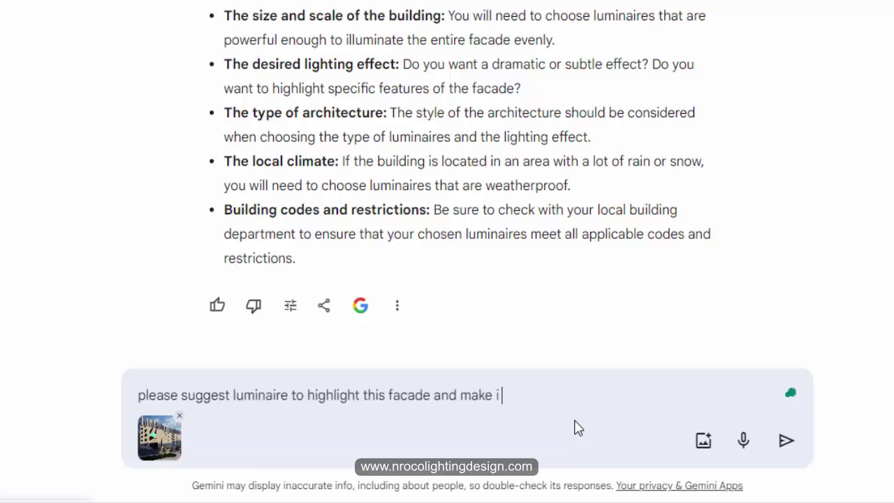
{"action": "type", "text": "t lively at night."}
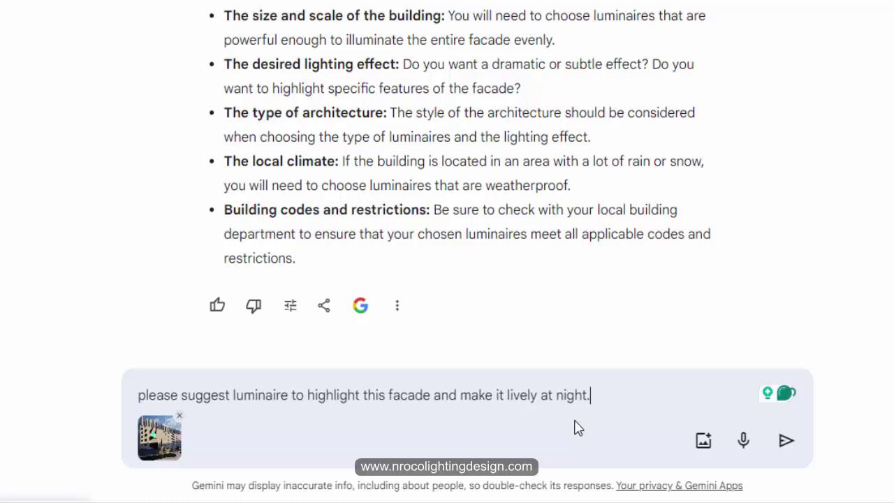
{"action": "key", "text": "Return"}
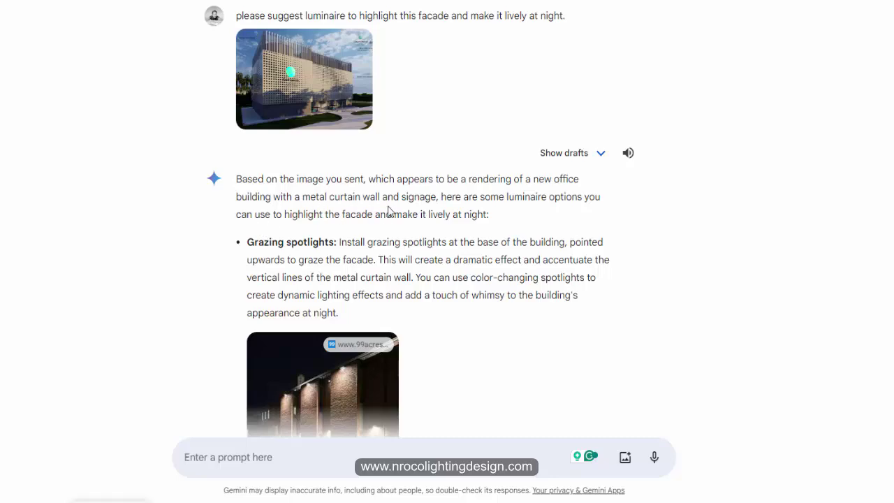
Step: Scroll through Gemini's reply on grazing spotlights, LED strips, wall-mounted luminaires and louvred floodlights
{"action": "scroll", "coordinate": [433, 238], "scroll_direction": "down", "scroll_amount": 7}
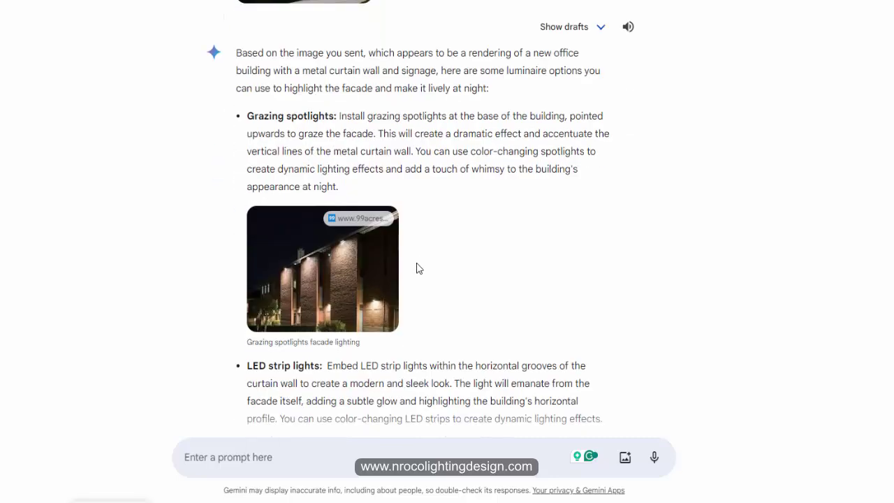
{"action": "scroll", "coordinate": [415, 259], "scroll_direction": "up", "scroll_amount": 5}
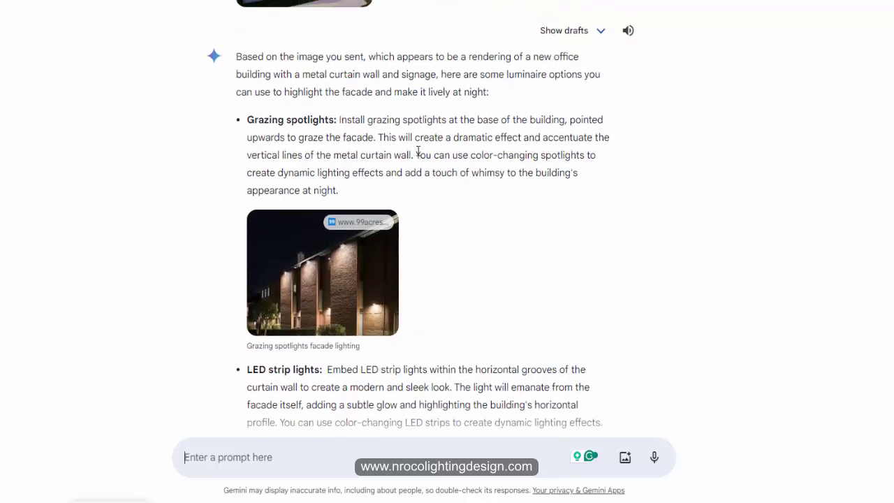
{"action": "scroll", "coordinate": [417, 152], "scroll_direction": "up", "scroll_amount": 4}
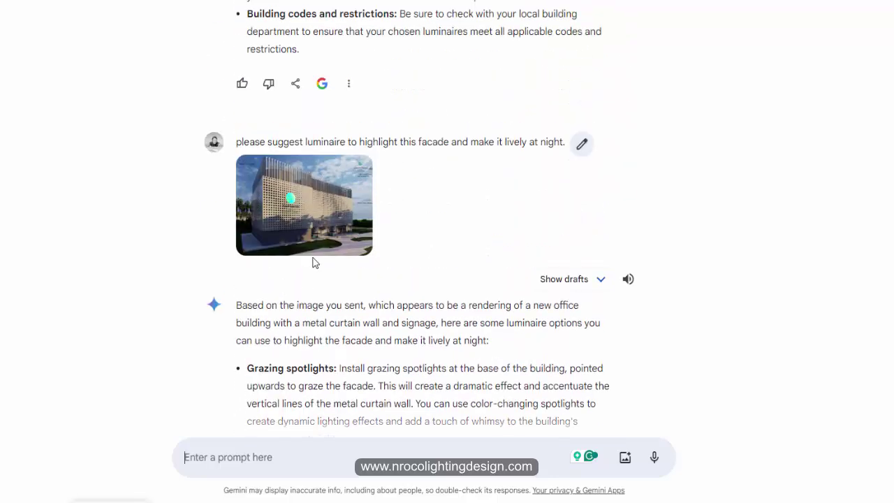
{"action": "scroll", "coordinate": [314, 272], "scroll_direction": "down", "scroll_amount": 3}
{"action": "scroll", "coordinate": [470, 309], "scroll_direction": "down", "scroll_amount": 5}
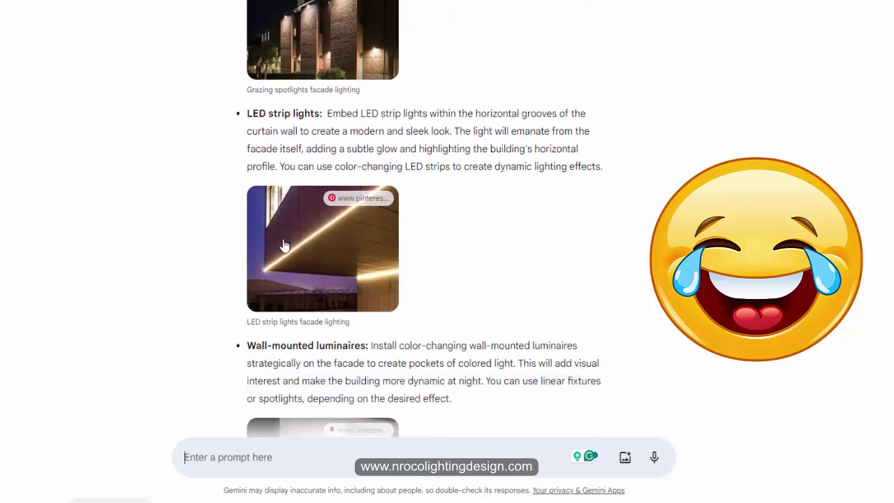
{"action": "scroll", "coordinate": [271, 293], "scroll_direction": "down", "scroll_amount": 10}
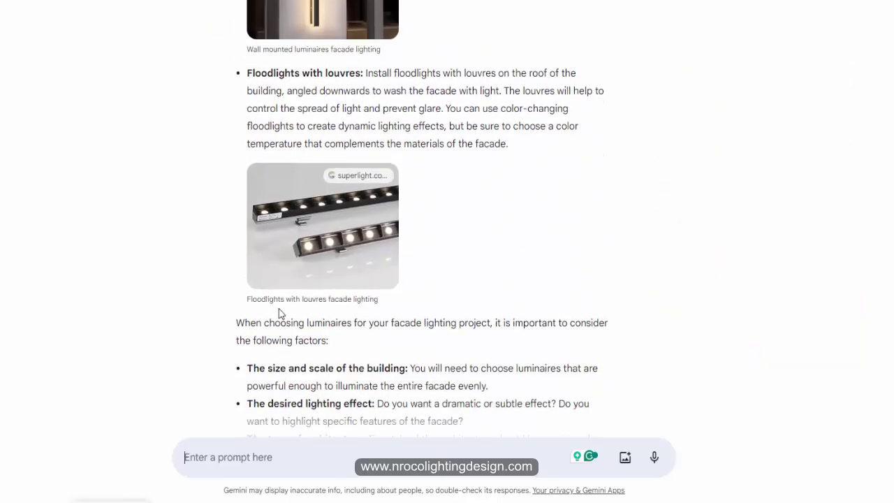
{"action": "scroll", "coordinate": [279, 311], "scroll_direction": "down", "scroll_amount": 4}
{"action": "scroll", "coordinate": [488, 319], "scroll_direction": "up", "scroll_amount": 1}
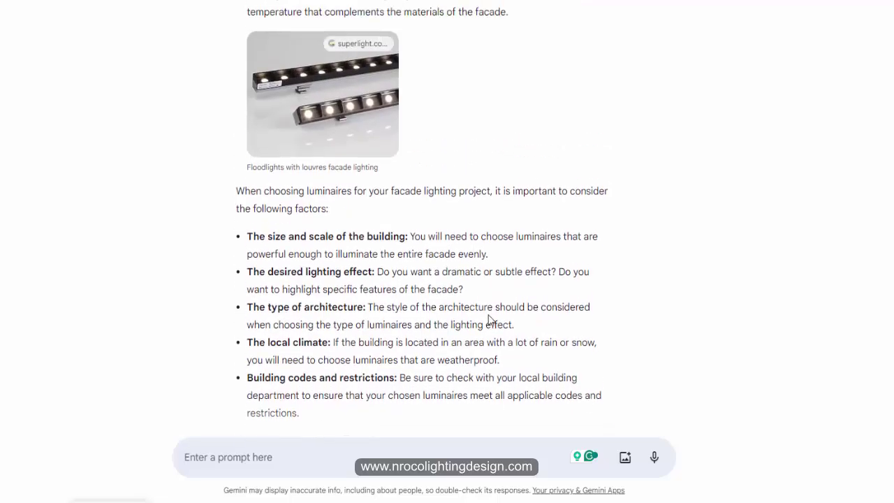
{"action": "scroll", "coordinate": [433, 354], "scroll_direction": "up", "scroll_amount": 2}
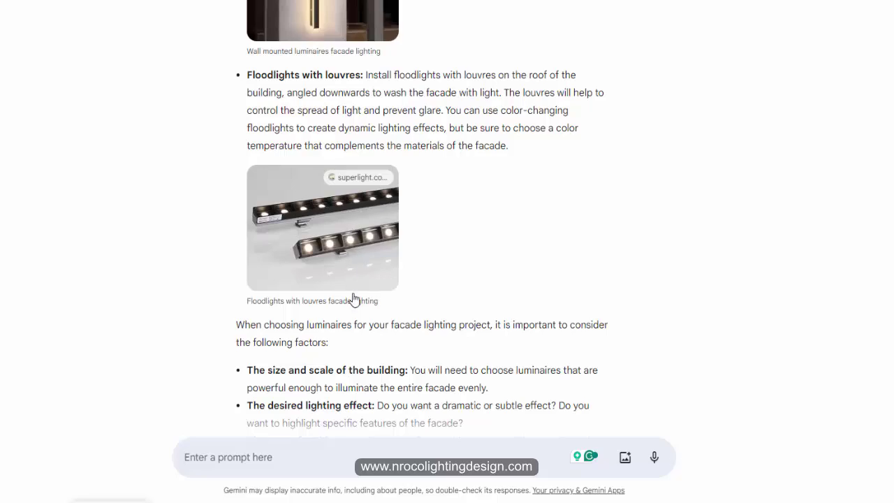
{"action": "scroll", "coordinate": [352, 300], "scroll_direction": "down", "scroll_amount": 2}
{"action": "scroll", "coordinate": [389, 327], "scroll_direction": "up", "scroll_amount": 1}
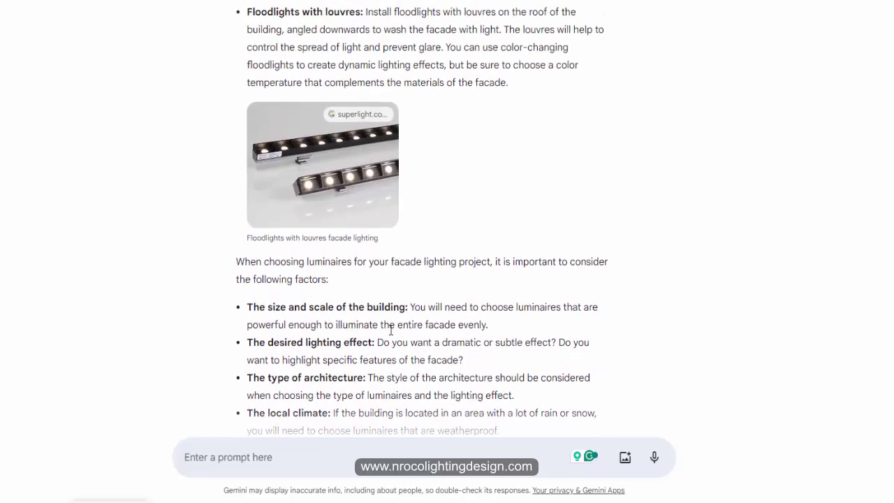
{"action": "scroll", "coordinate": [380, 326], "scroll_direction": "up", "scroll_amount": 1}
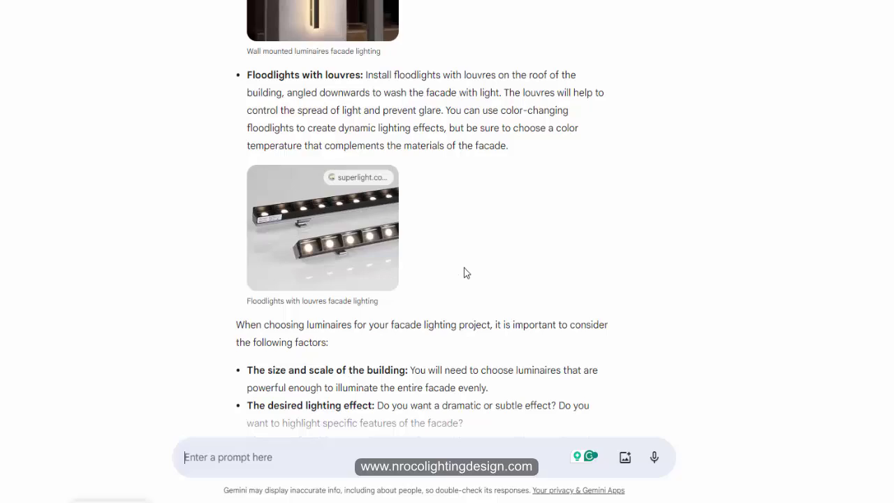
{"action": "scroll", "coordinate": [467, 272], "scroll_direction": "up", "scroll_amount": 2}
{"action": "scroll", "coordinate": [455, 294], "scroll_direction": "up", "scroll_amount": 7}
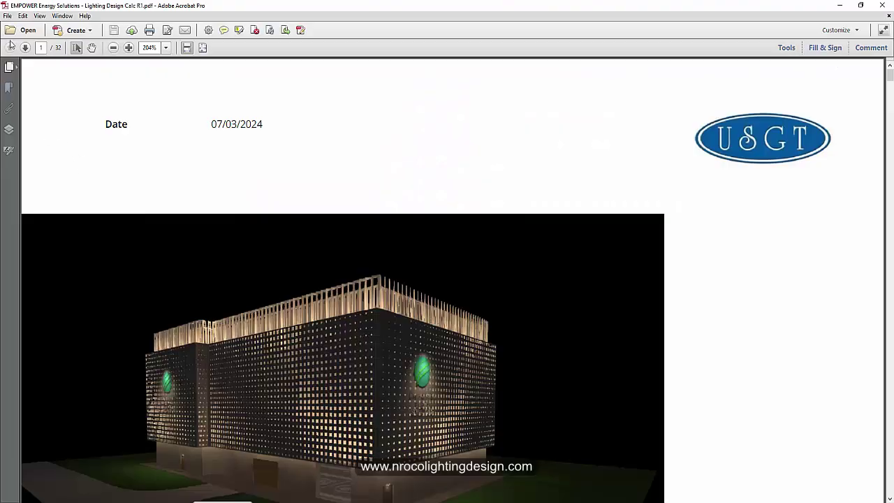
Step: Display the lighting design calc PDF in Two Page View
{"action": "left_click", "coordinate": [39, 16]}
{"action": "mouse_move", "coordinate": [61, 50]}
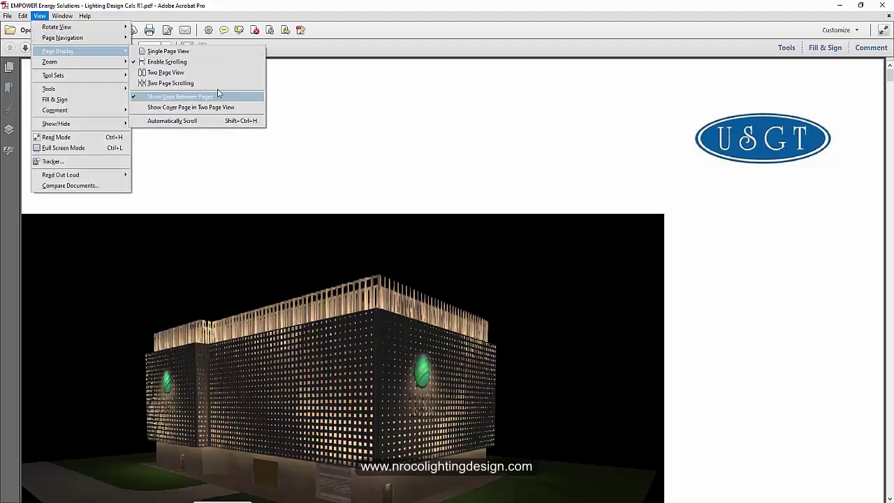
{"action": "left_click", "coordinate": [211, 80]}
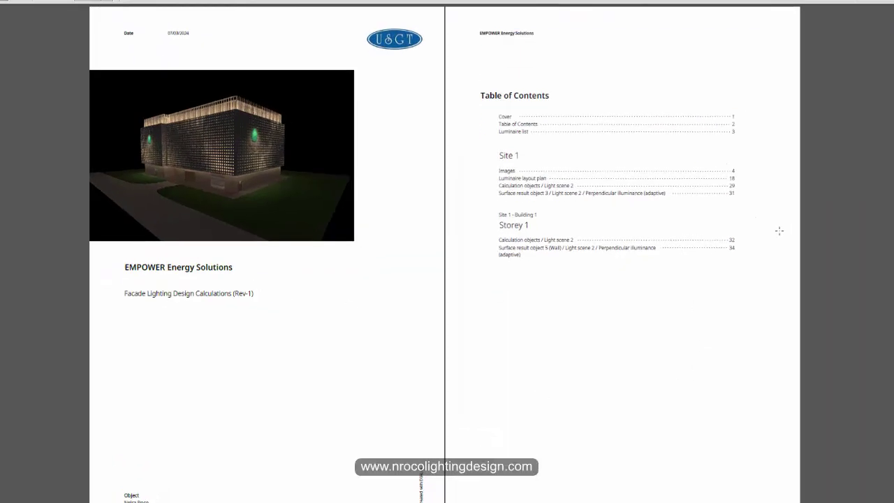
Step: Page through the Site 1 Images pages to the Luminaire layout plan
{"action": "scroll", "coordinate": [696, 309], "scroll_direction": "down", "scroll_amount": 10}
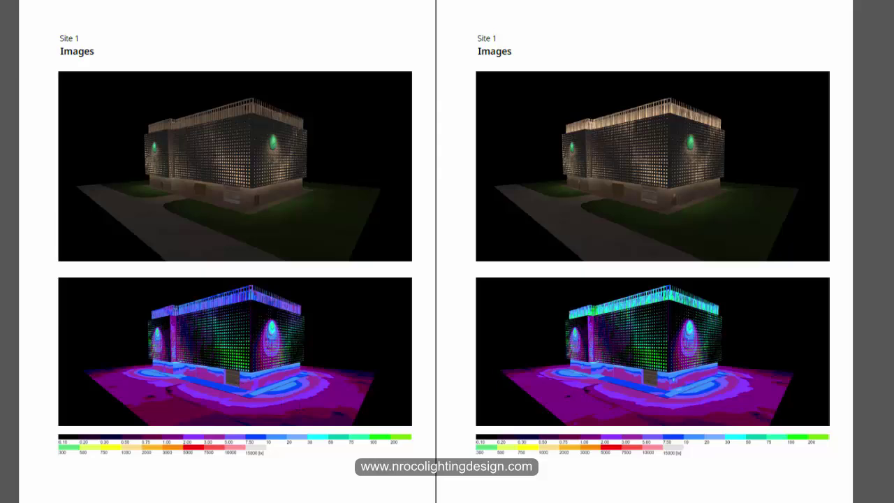
{"action": "scroll", "coordinate": [447, 251], "scroll_direction": "down", "scroll_amount": 3}
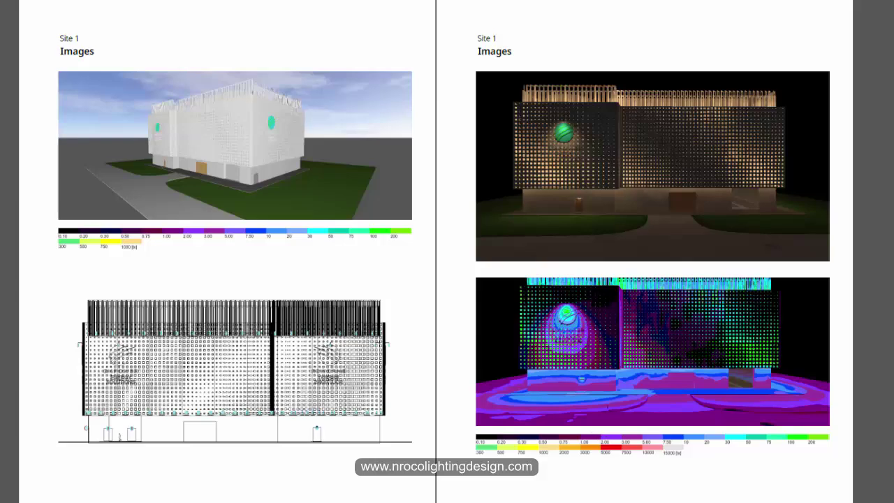
{"action": "scroll", "coordinate": [626, 386], "scroll_direction": "down", "scroll_amount": 3}
{"action": "scroll", "coordinate": [622, 405], "scroll_direction": "down", "scroll_amount": 3}
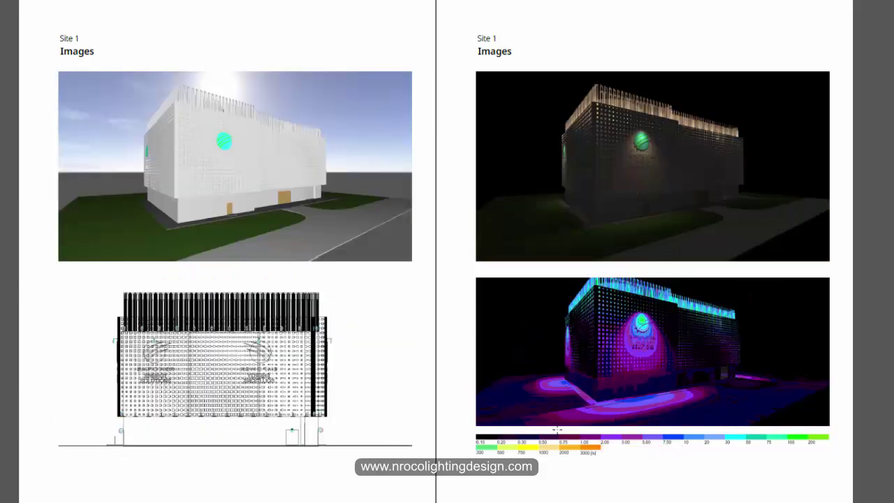
{"action": "scroll", "coordinate": [557, 430], "scroll_direction": "down", "scroll_amount": 9}
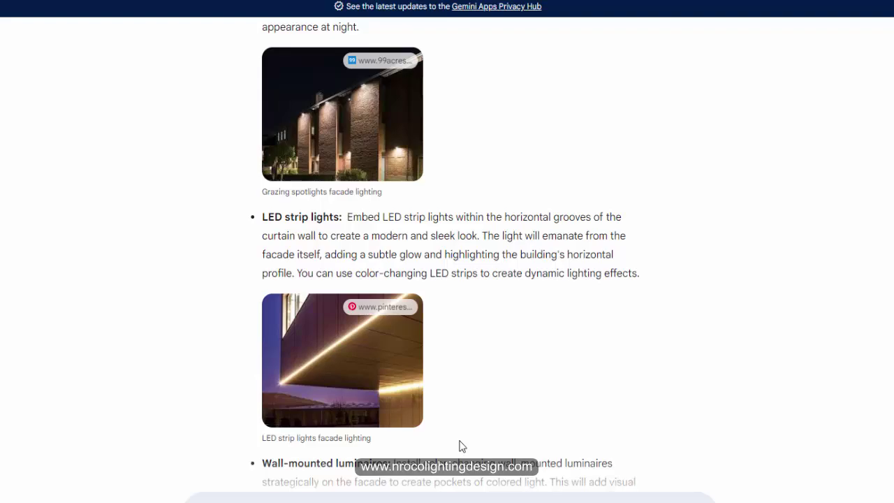
Step: Scroll Gemini's LED strip, wall-mounted and louvred floodlight suggestions with their example images
{"action": "scroll", "coordinate": [458, 439], "scroll_direction": "down", "scroll_amount": 5}
{"action": "scroll", "coordinate": [459, 442], "scroll_direction": "down", "scroll_amount": 7}
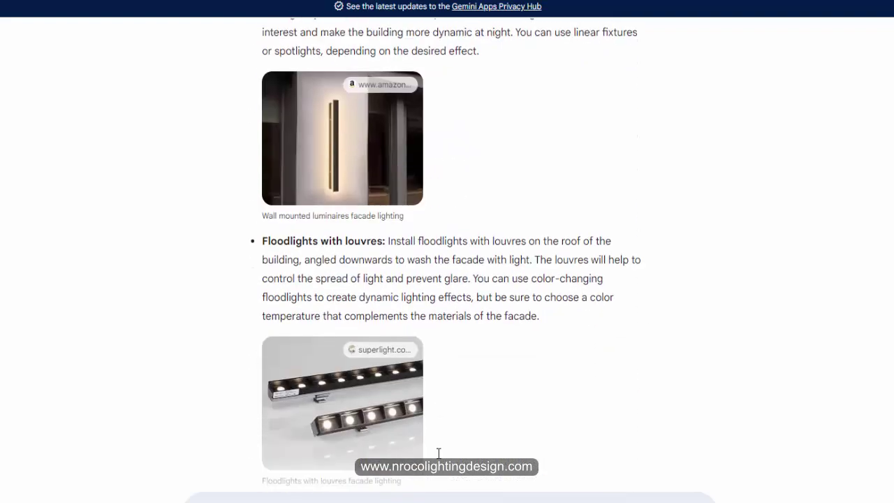
{"action": "scroll", "coordinate": [438, 448], "scroll_direction": "up", "scroll_amount": 15}
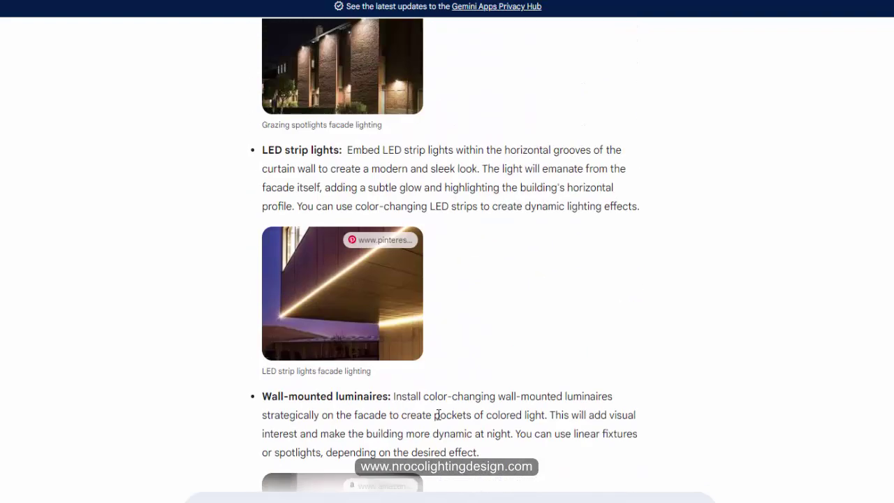